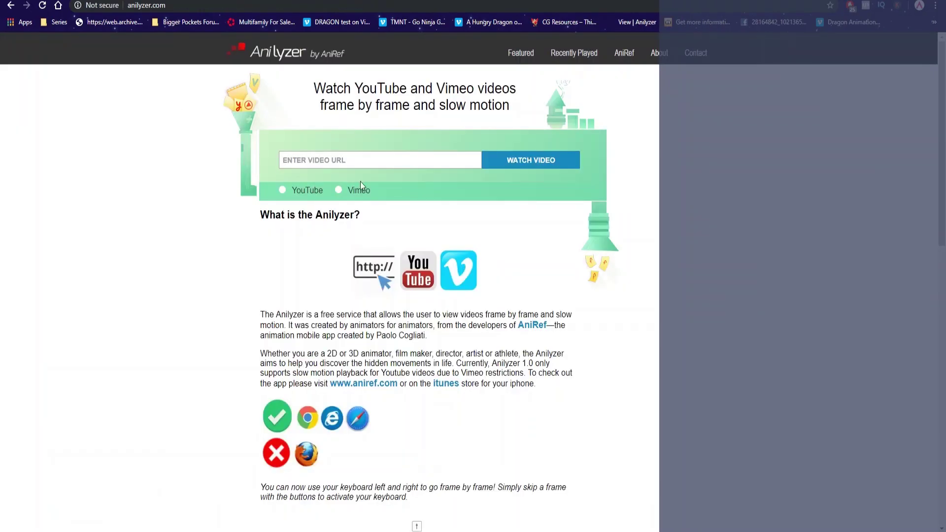
Step: Paste the Zaotune YouTube link into Anilyzer's video URL field and mark it as YouTube
left_click(363, 164)
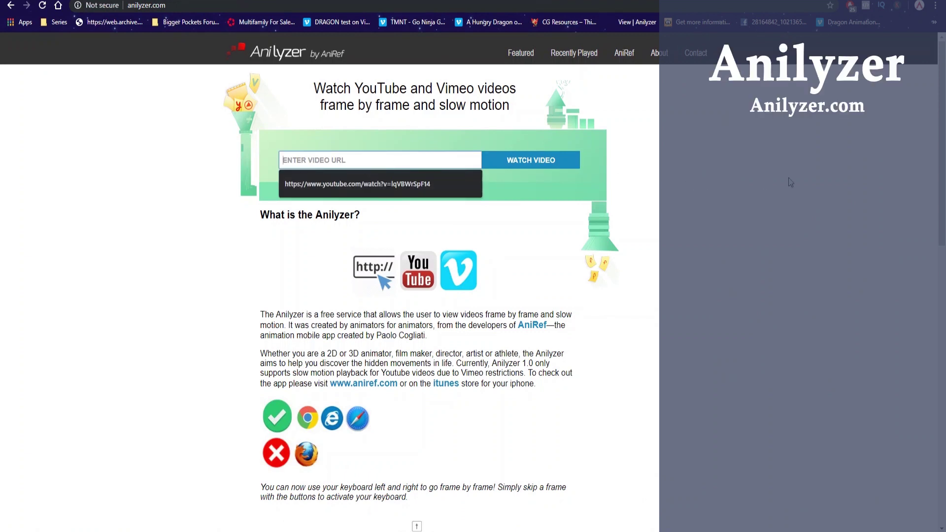
type("https://www.youtube.com/watch?v=fz2VVKXPu_s")
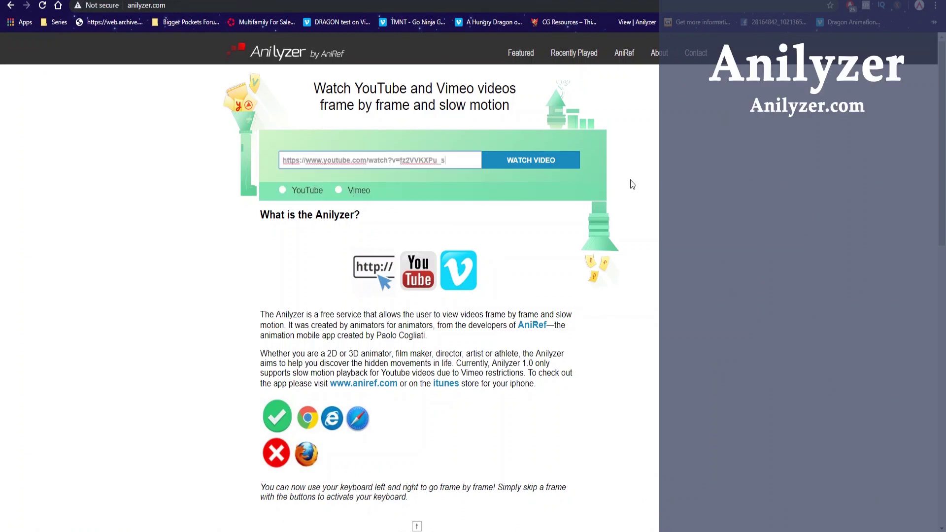
left_click(281, 189)
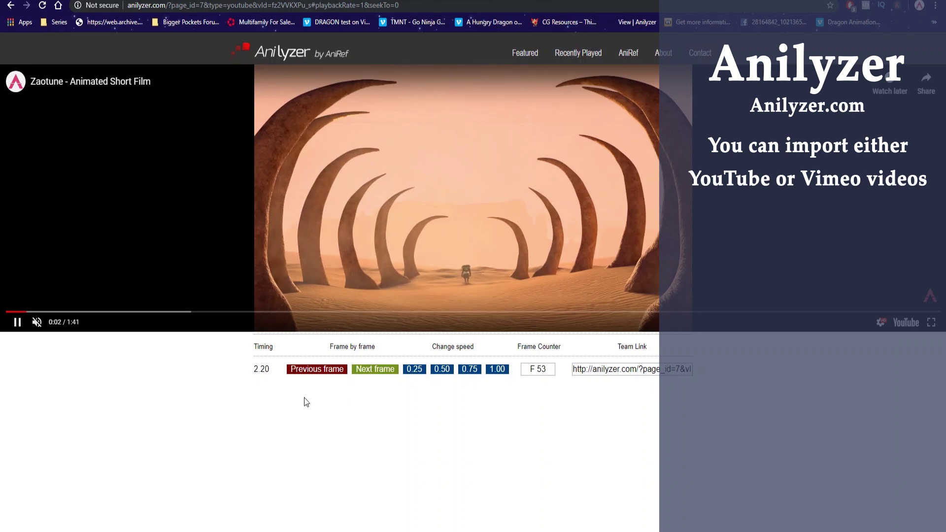
Step: Pause Zaotune, close the More videos strip and skip ahead five seconds
left_click(16, 322)
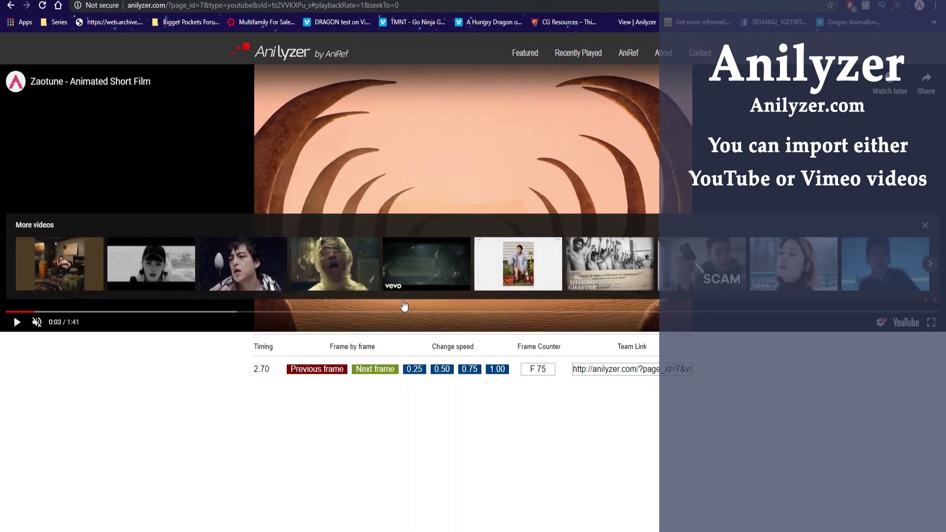
left_click(921, 232)
key("Right")
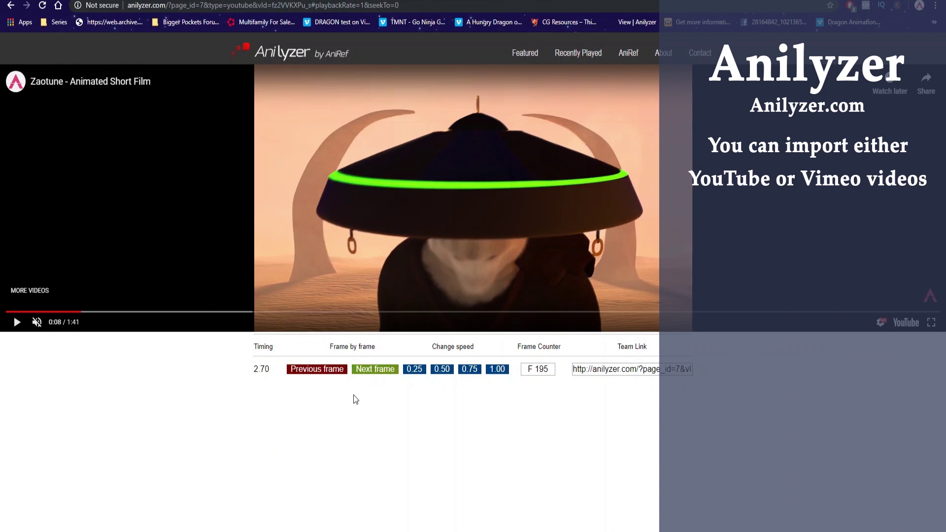
Step: Step the paused film forward four frames, back two, then forward again
left_click(374, 375)
left_click(375, 376)
left_click(375, 376)
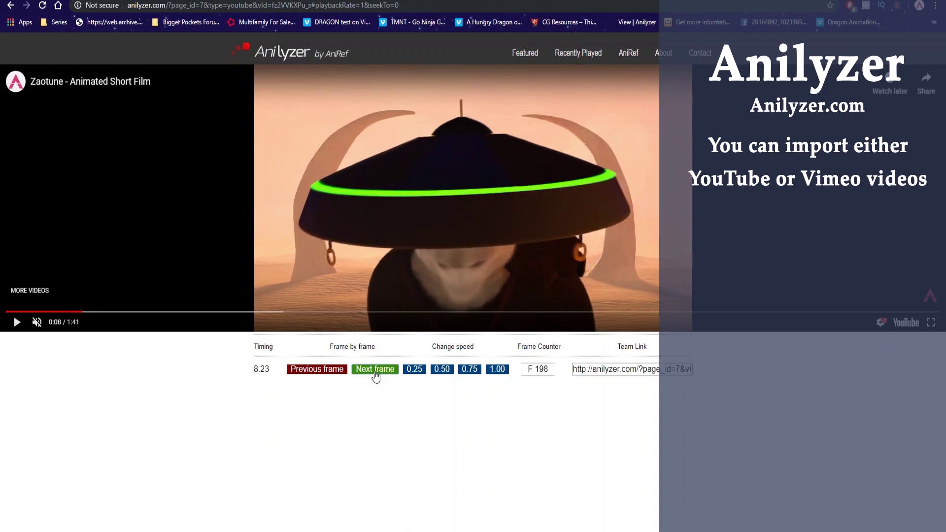
left_click(375, 375)
left_click(320, 375)
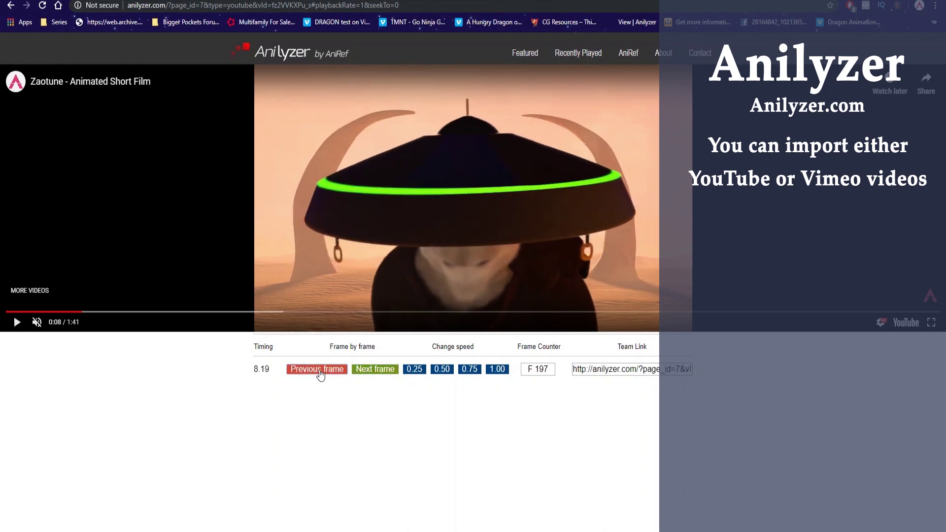
left_click(320, 374)
left_click(321, 374)
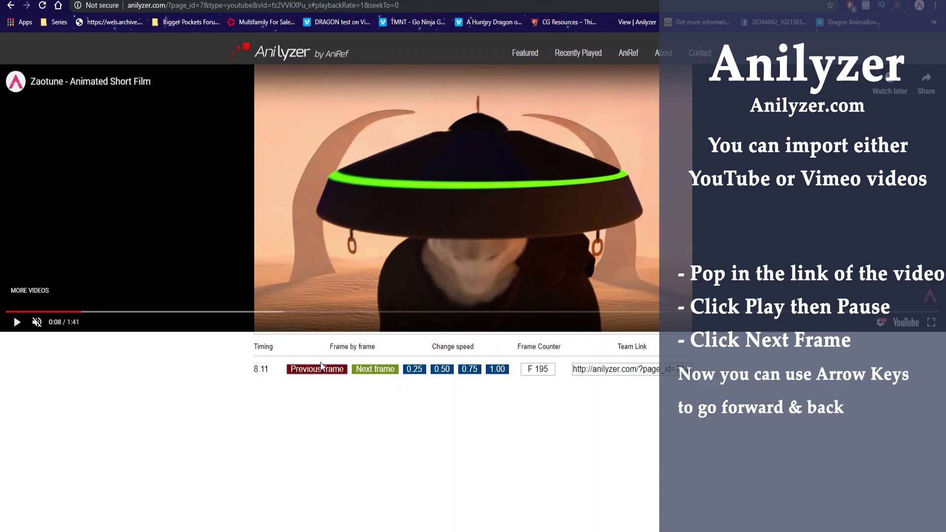
key("Right")
key("Right")
key("Right")
key("Right")
key("Right")
key("Right")
key("Right")
key("Right")
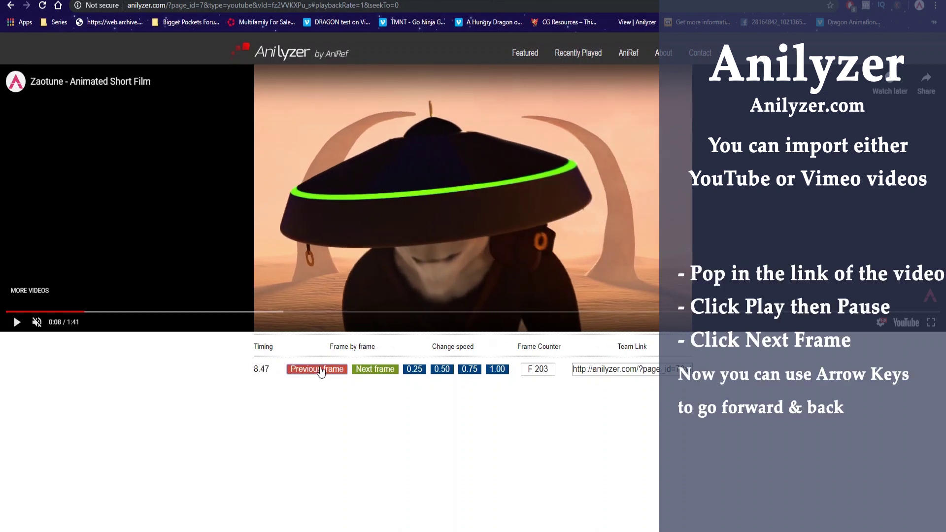
Step: Rock the paused film back and forth one frame at a time with the arrow keys
key("Left")
key("Left")
key("Left")
key("Left")
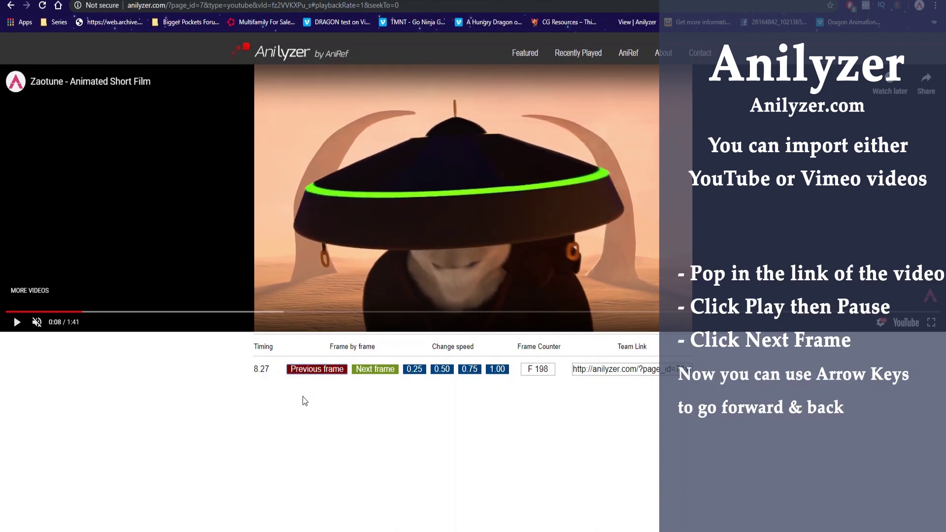
key("Right")
key("Right")
key("Right")
key("Left")
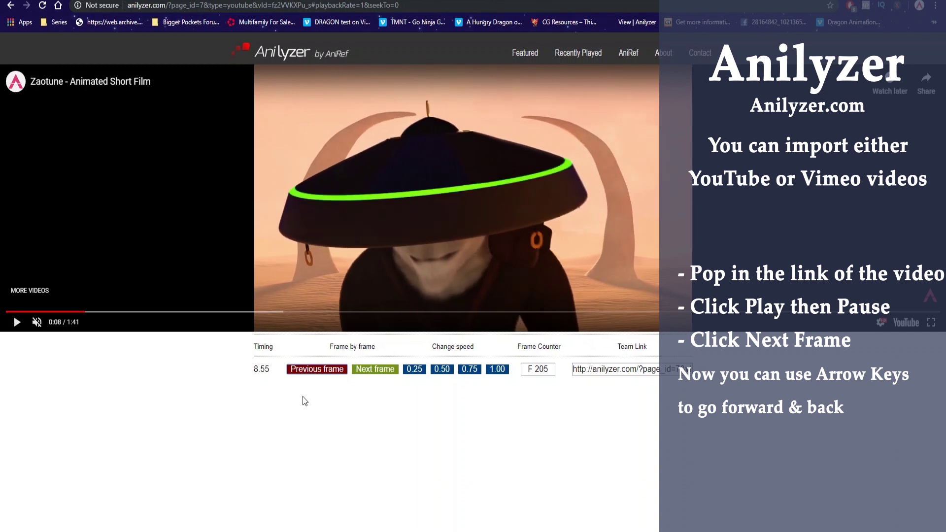
key("Right")
key("Right")
key("Left")
key("Left")
key("Left")
key("Right")
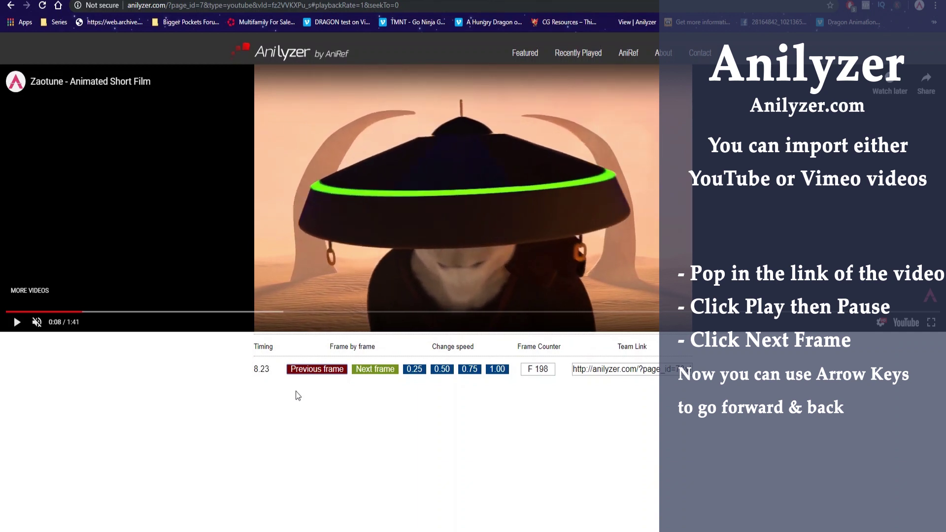
Step: Advance the film with the arrow keys, backing up briefly, until it reaches frame 240
key("Right")
key("Right")
key("Right")
key("Right")
key("Right")
key("Right")
key("Right")
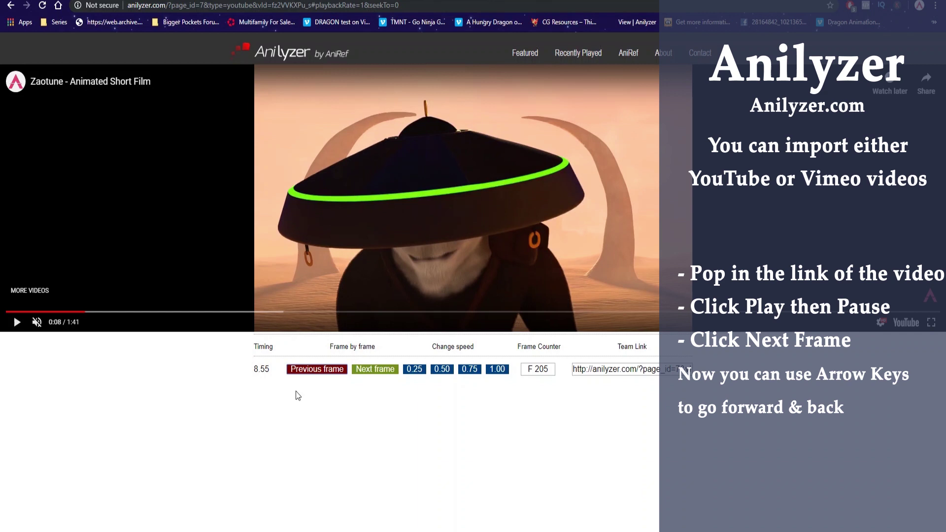
key("Right")
key("Right")
key("Right")
key("Right")
key("Right")
key("Right")
key("Right")
key("Right")
key("Right")
key("Right")
key("Right")
key("Right")
key("Right")
key("Right")
key("Right")
key("Right")
key("Right")
key("Right")
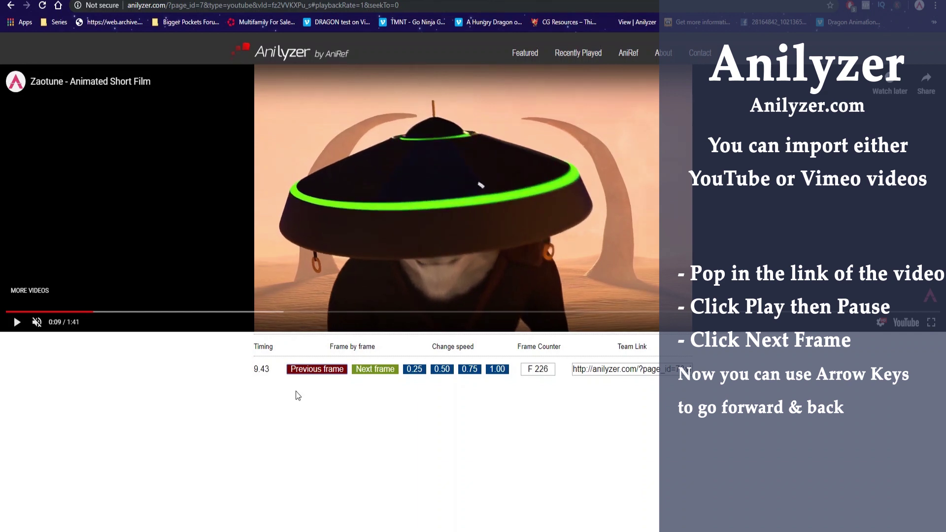
key("Right")
key("Right")
key("Right")
key("Right")
key("Right")
key("Right")
key("Right")
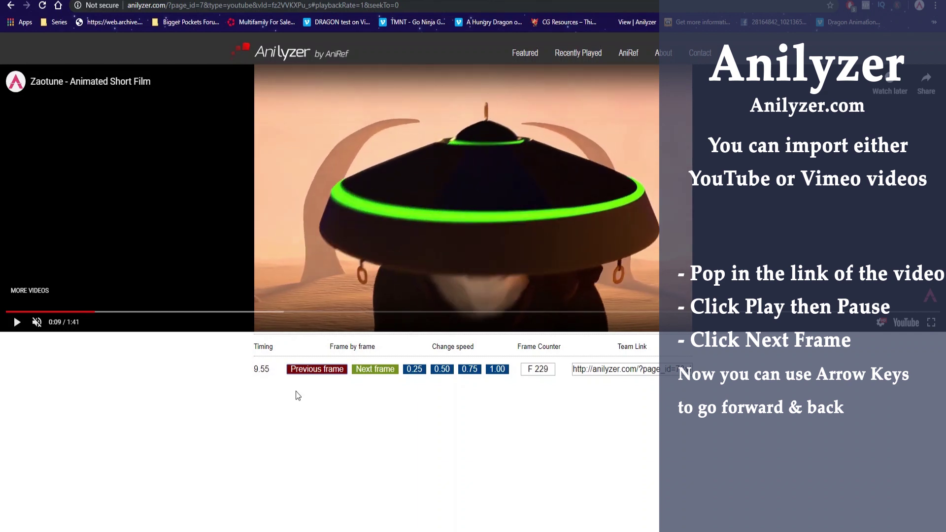
key("Right")
key("Right")
key("Left")
key("Left")
key("Left")
key("Left")
key("Left")
key("Left")
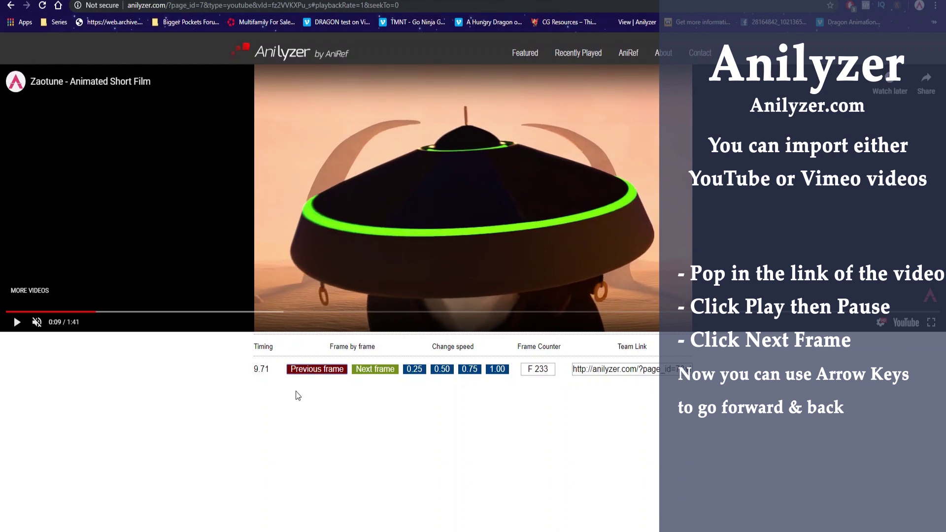
key("Left")
key("Left")
key("Left")
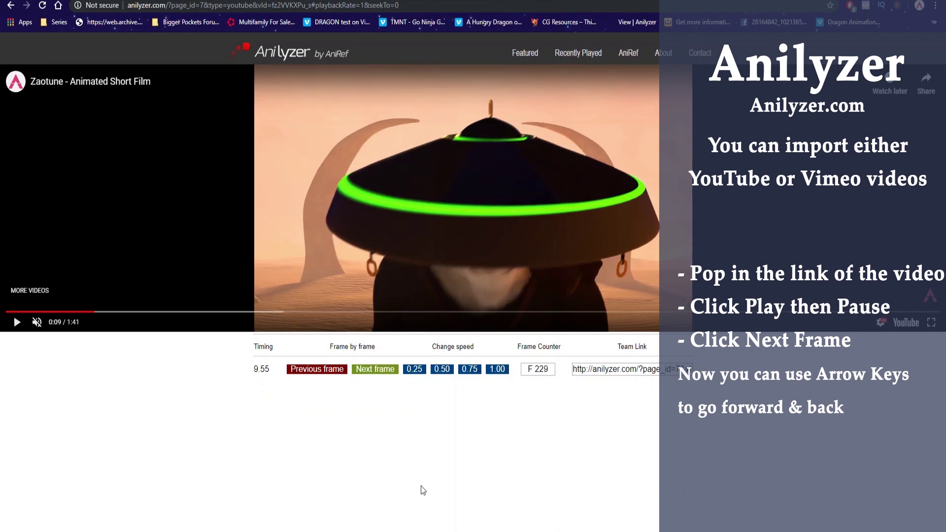
key("Right")
key("Right")
key("Right")
key("Right")
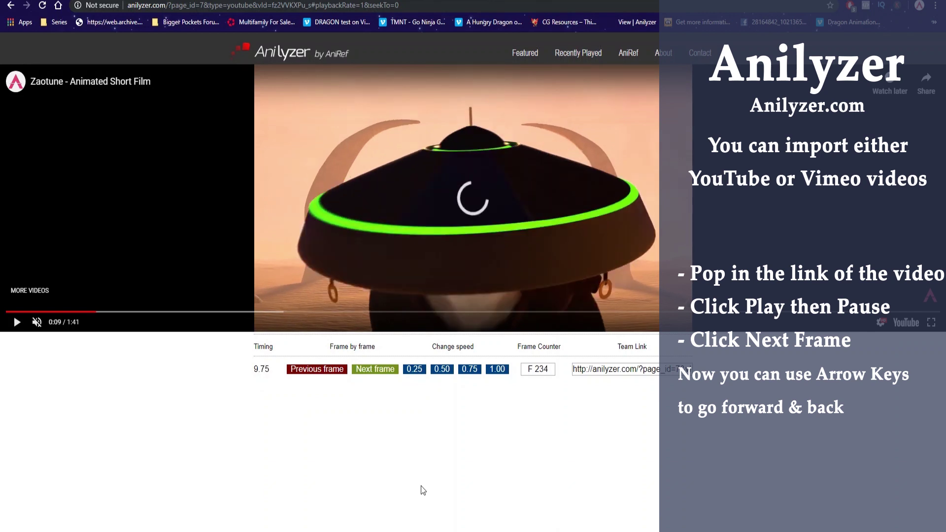
key("Right")
key("Right")
key("Right")
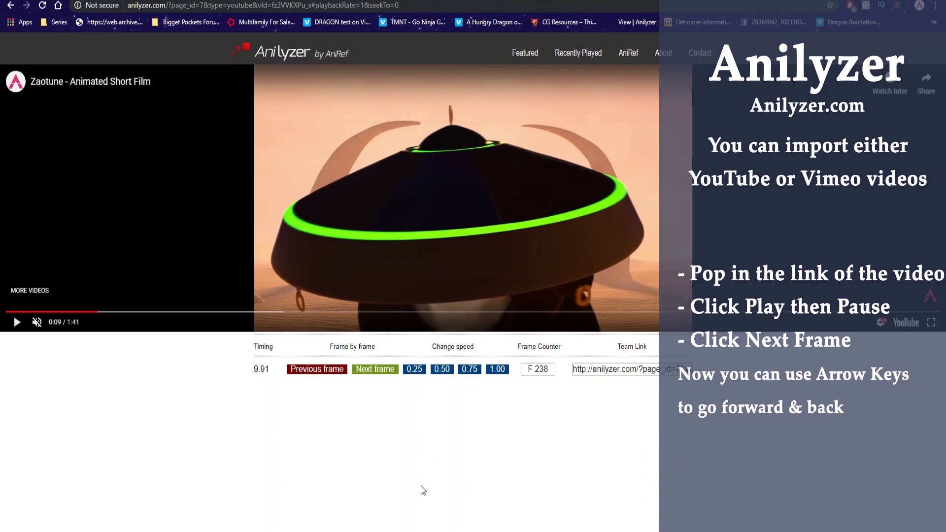
Step: Jump the film to 0:55, 1:10, 1:04, then settle at 0:49 (F 1185)
left_click(510, 312)
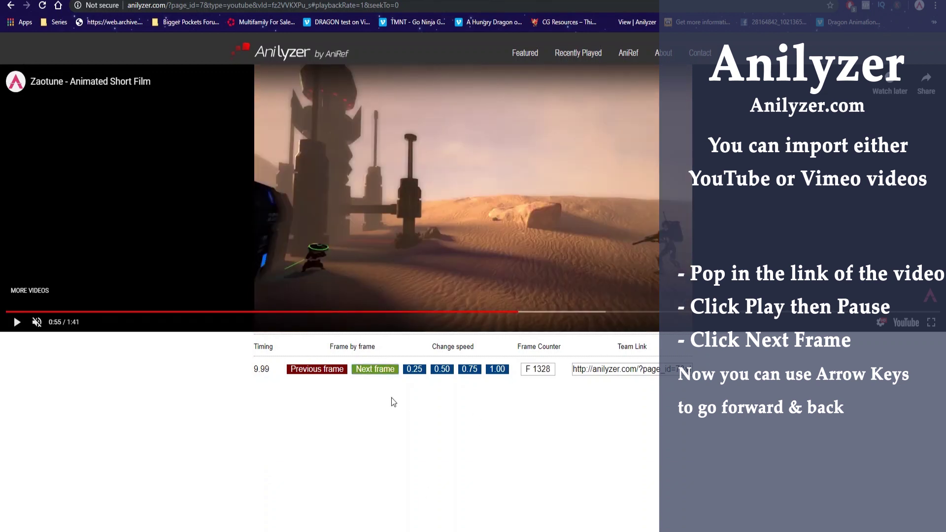
key("Right")
key("Right")
key("Right")
key("Right")
key("Right")
left_click(646, 312)
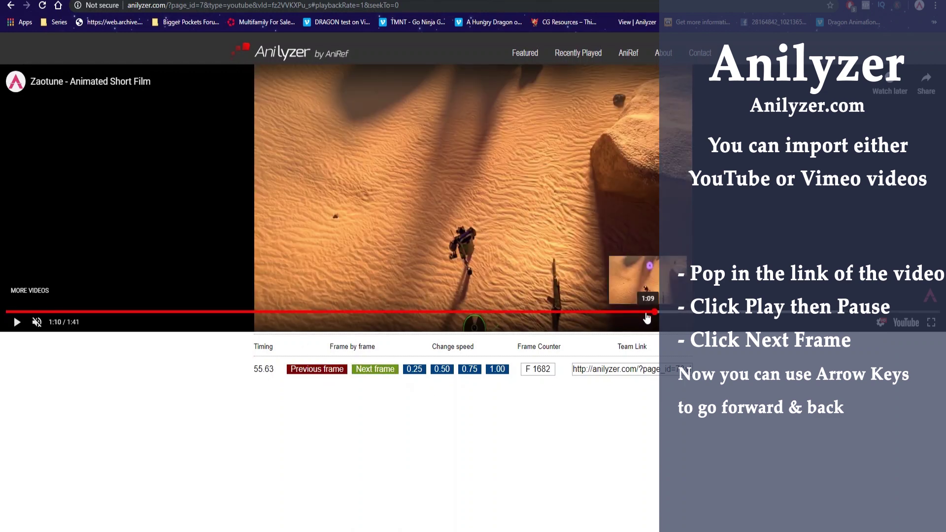
left_click(604, 312)
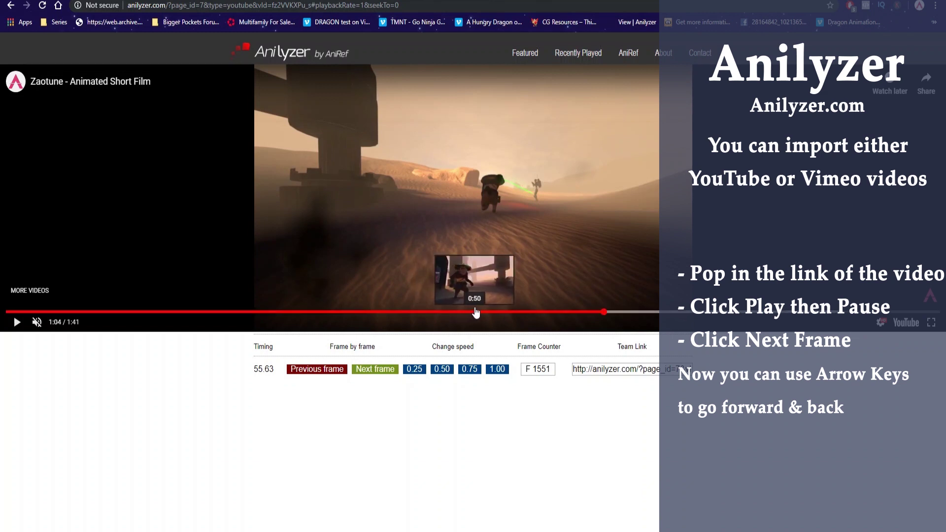
left_click(463, 313)
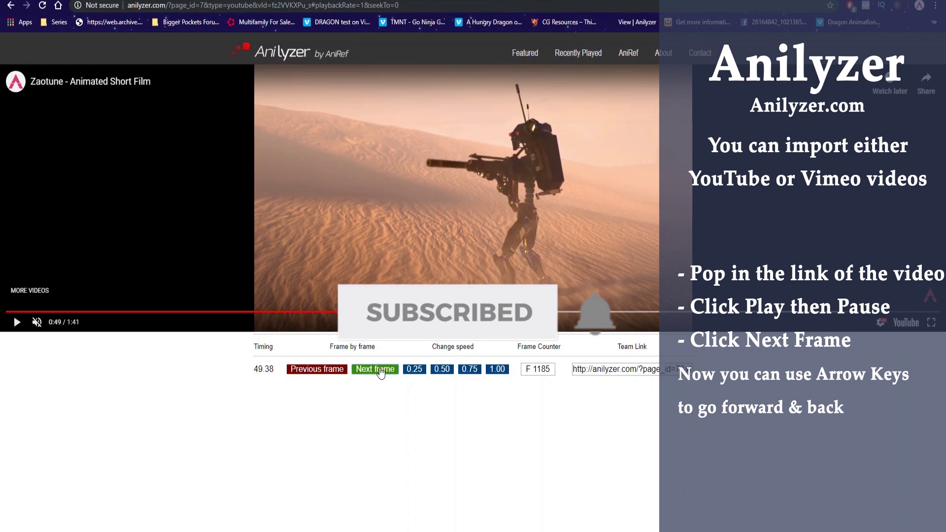
Step: Advance Zaotune with Next frame from F 1224 to F 1240 at timing 51.66
left_click(381, 373)
left_click(381, 373)
left_click(381, 373)
left_click(381, 373)
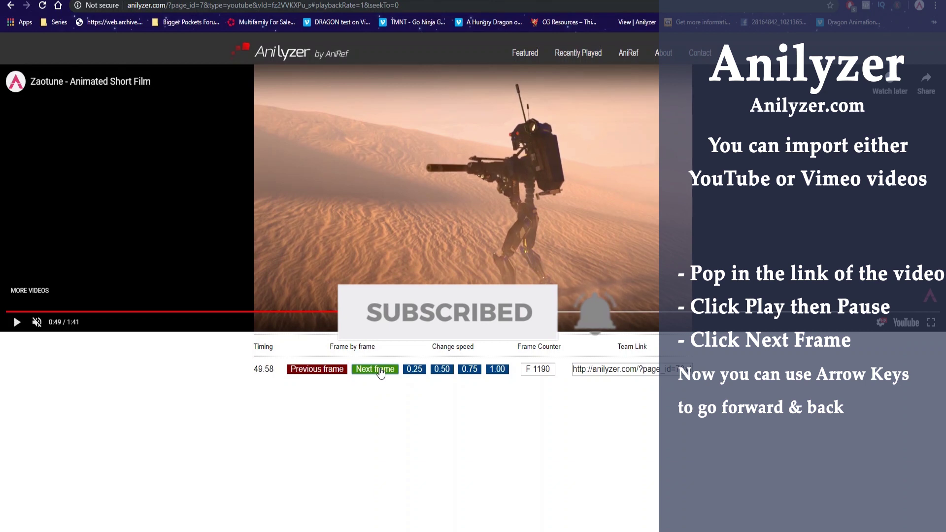
left_click(381, 373)
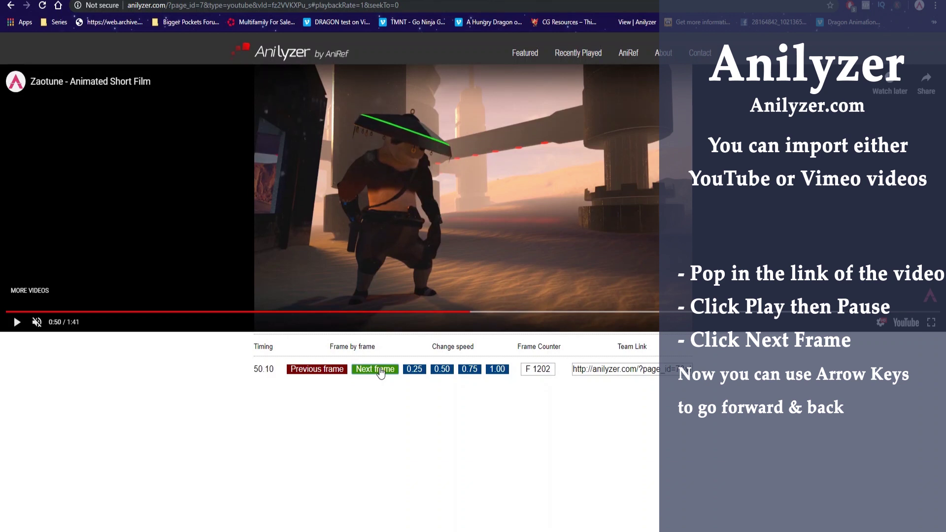
left_click(381, 373)
left_click(380, 373)
left_click(381, 373)
left_click(381, 373)
left_click(381, 373)
left_click(381, 373)
left_click(381, 373)
left_click(381, 373)
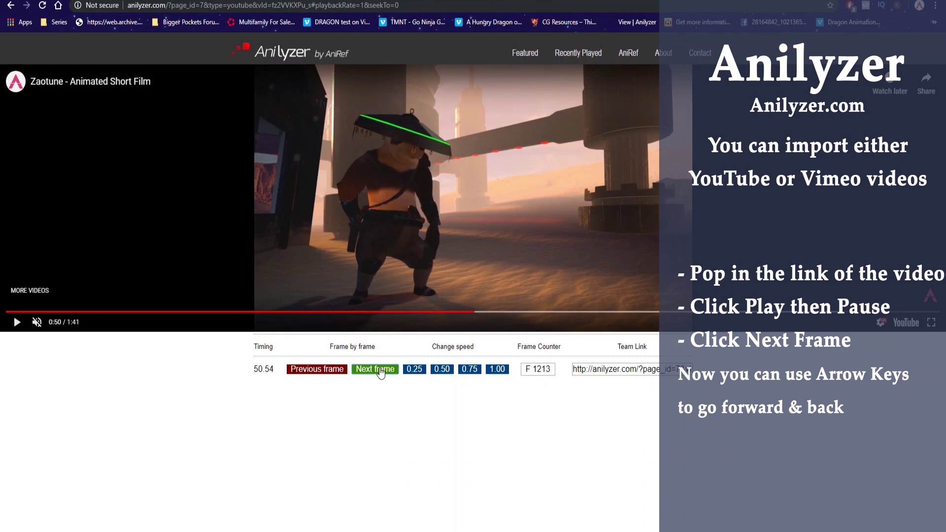
left_click(380, 373)
left_click(381, 373)
left_click(381, 373)
left_click(381, 373)
left_click(380, 373)
left_click(381, 373)
left_click(381, 373)
left_click(380, 373)
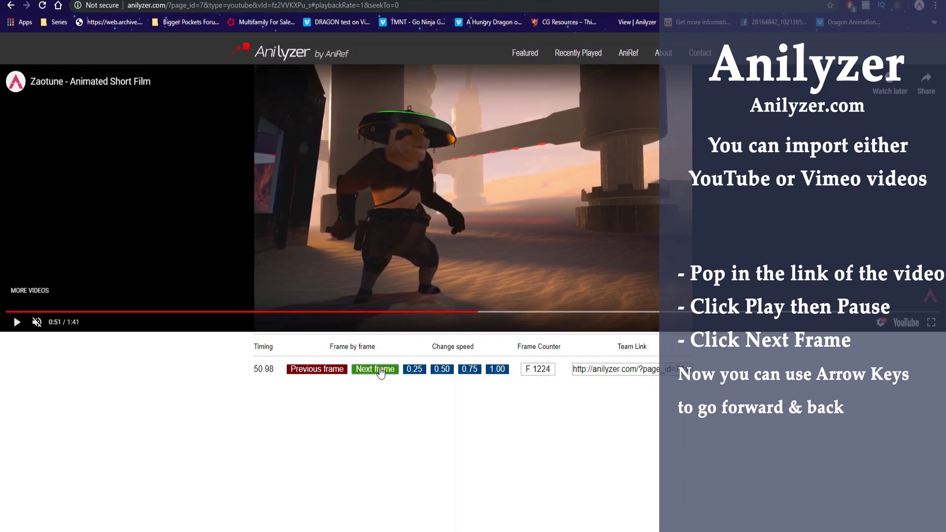
left_click(380, 373)
left_click(381, 373)
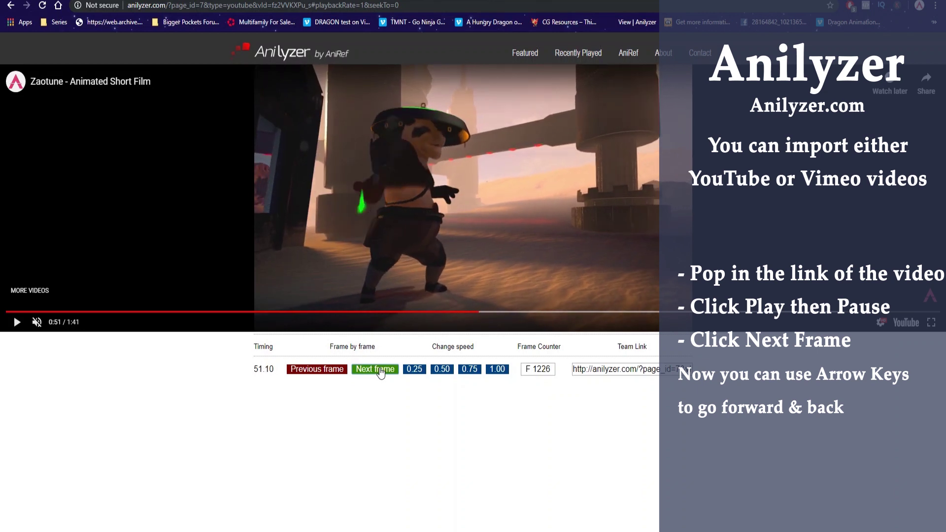
left_click(381, 372)
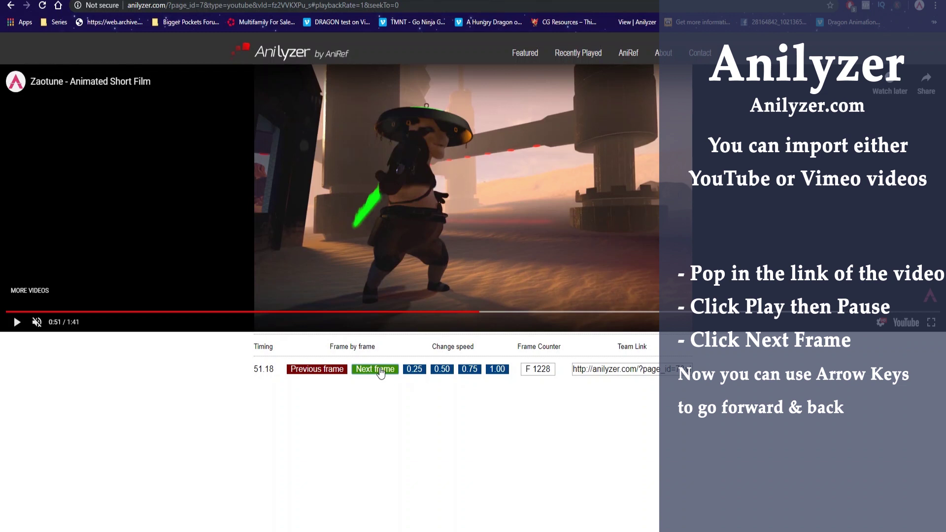
left_click(381, 373)
left_click(381, 373)
left_click(381, 373)
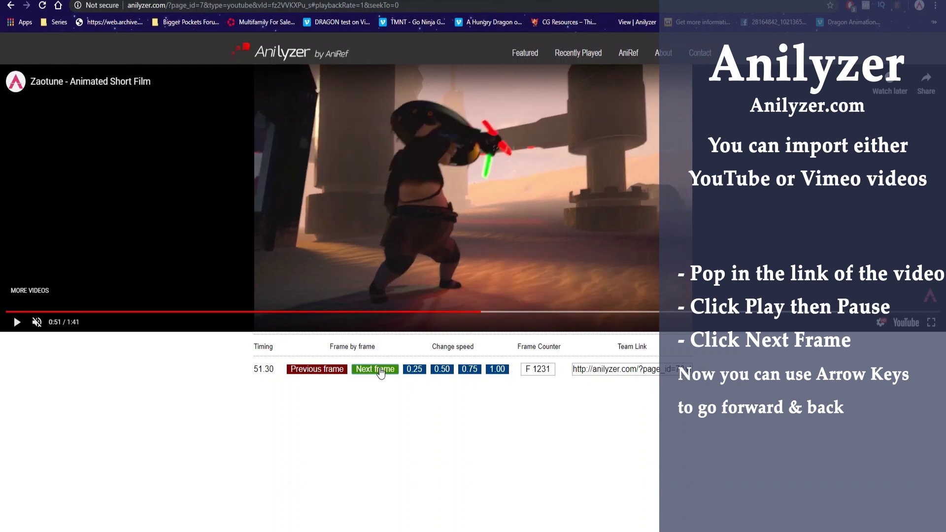
left_click(380, 372)
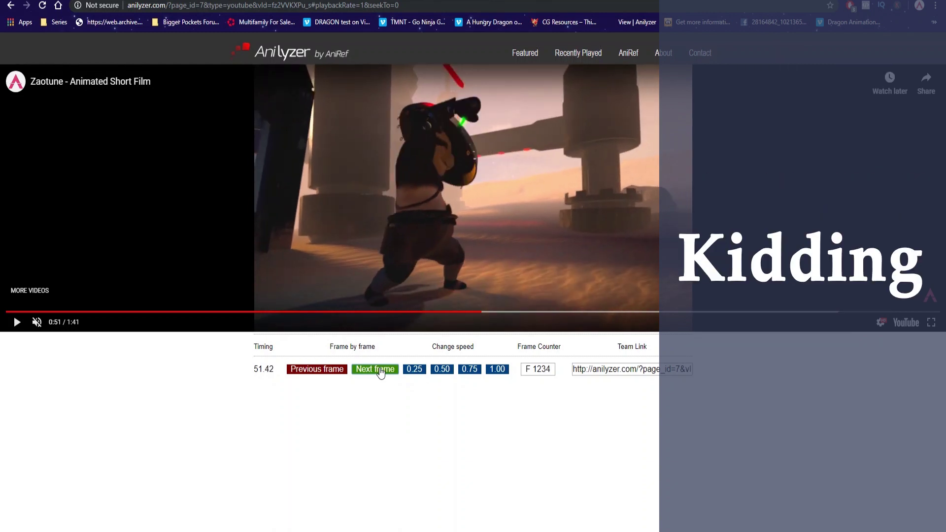
left_click(380, 373)
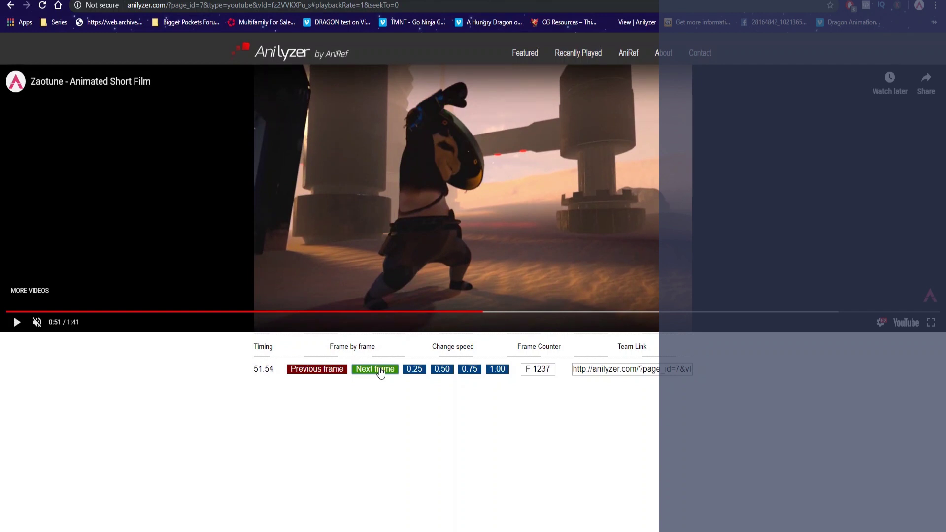
left_click(381, 372)
left_click(381, 373)
left_click(381, 373)
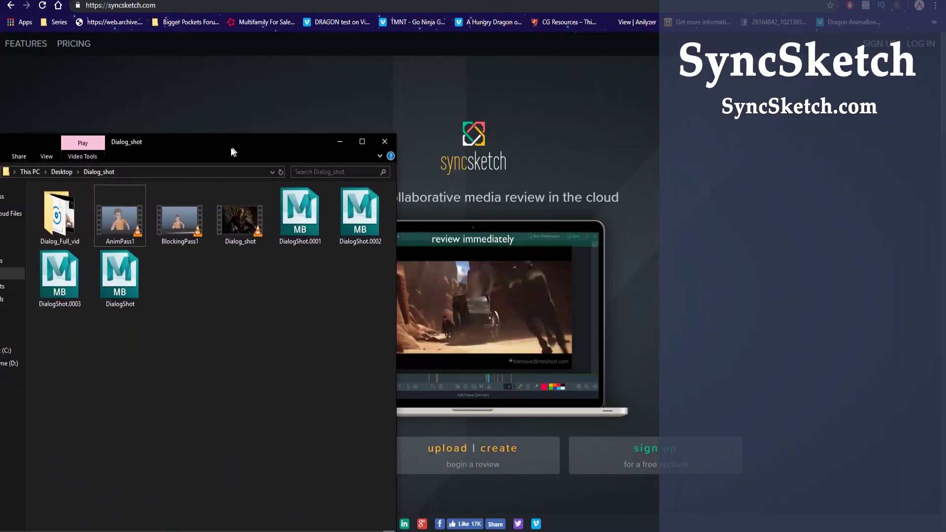
left_click_drag(240, 144, 228, 115)
Step: Upload BlockingPass1 from the Dialog_shot folder into a new SyncSketch review
left_click(633, 336)
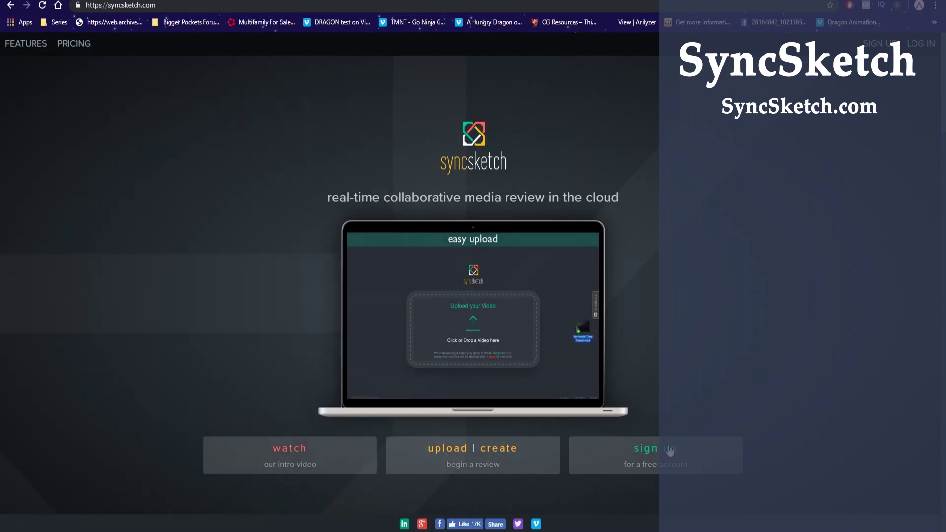
left_click(463, 450)
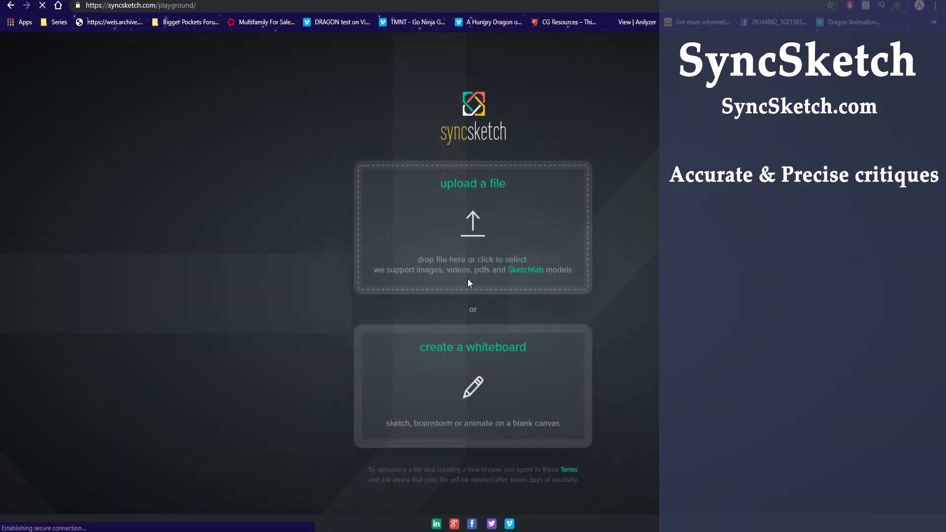
key("alt+Tab")
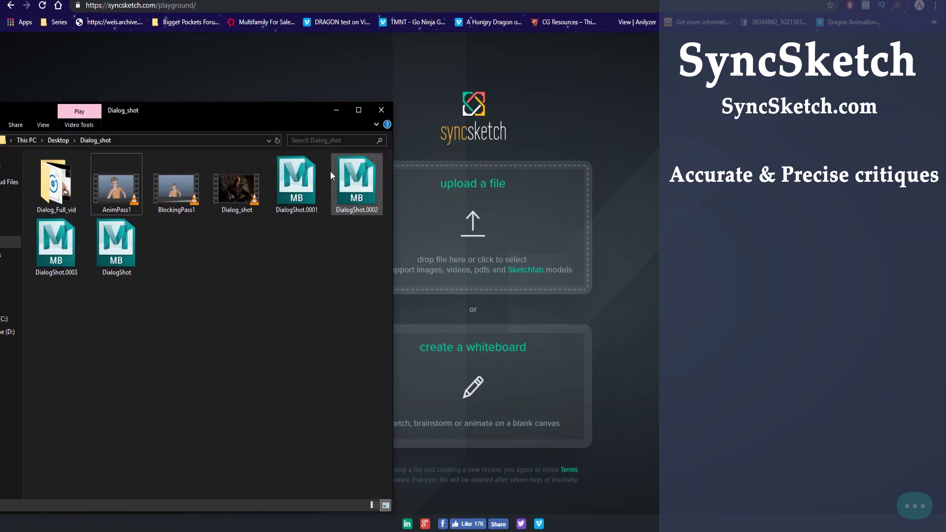
left_click_drag(118, 186, 519, 236)
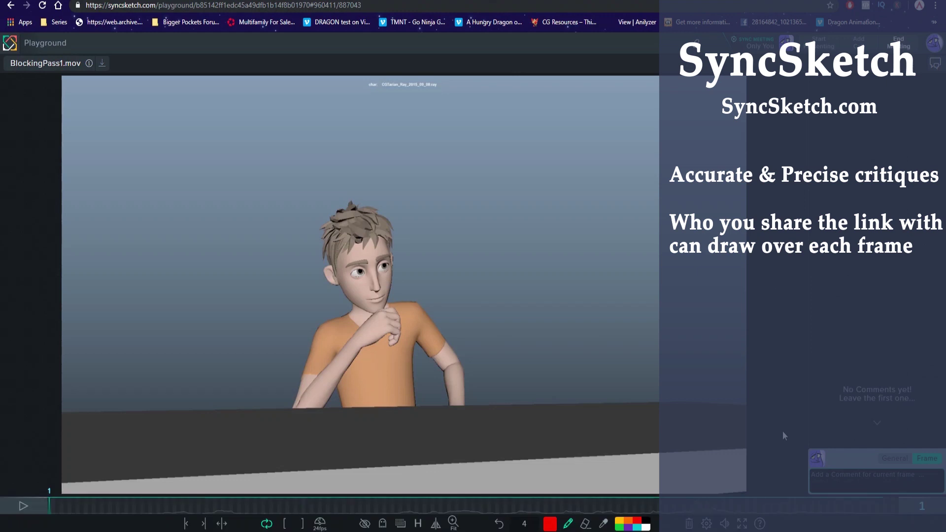
Step: Move the BlockingPass1 review to frame 147, checking the pose mirrored and then unmirrored
left_click(344, 506)
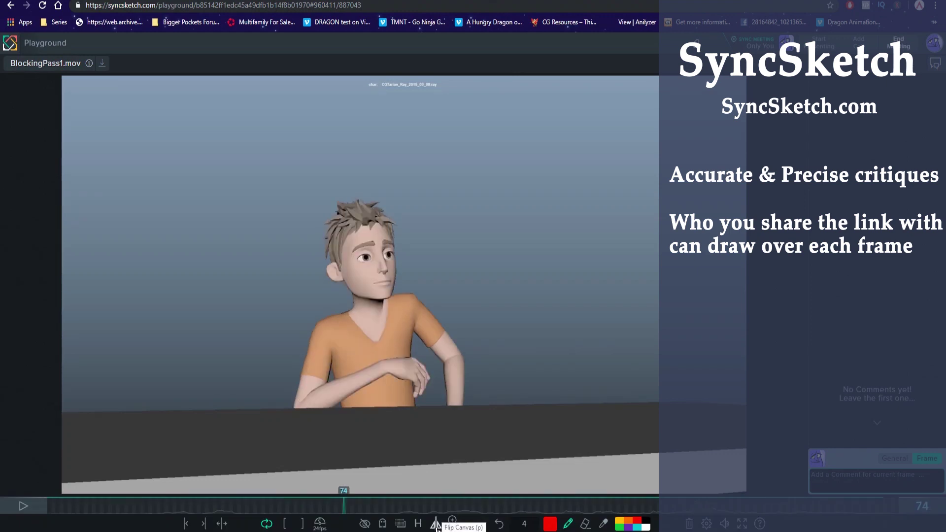
left_click(436, 524)
left_click_drag(337, 507, 371, 506)
left_click(435, 524)
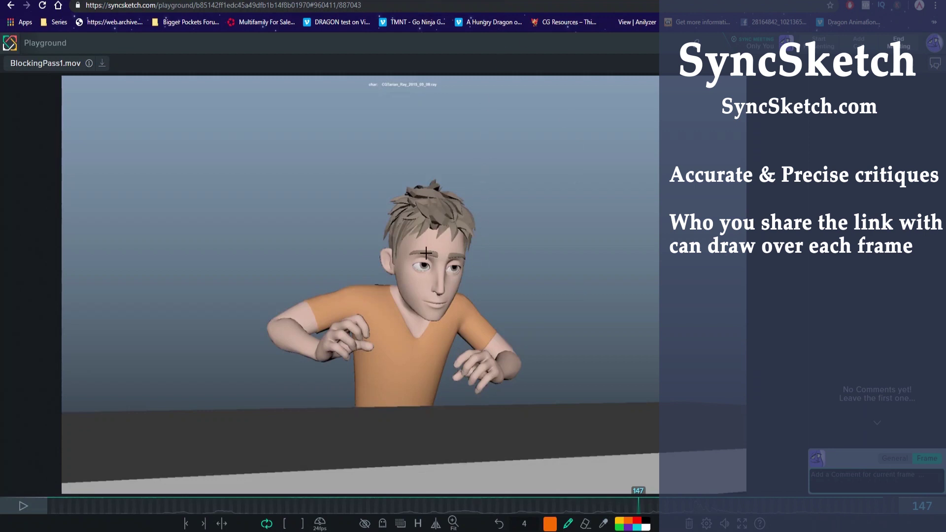
Step: Circle the character's eye and trace the jaw line in orange
key("ctrl+z")
mouse_move(468, 295)
left_mouse_down()
mouse_move(449, 240)
mouse_move(466, 287)
left_mouse_up()
key("ctrl+z")
left_click_drag(432, 230, 470, 253)
mouse_move(463, 288)
left_mouse_down()
mouse_move(434, 324)
mouse_move(407, 313)
left_mouse_up()
mouse_move(416, 271)
left_mouse_down()
mouse_move(466, 285)
mouse_move(446, 281)
mouse_move(432, 320)
left_mouse_up()
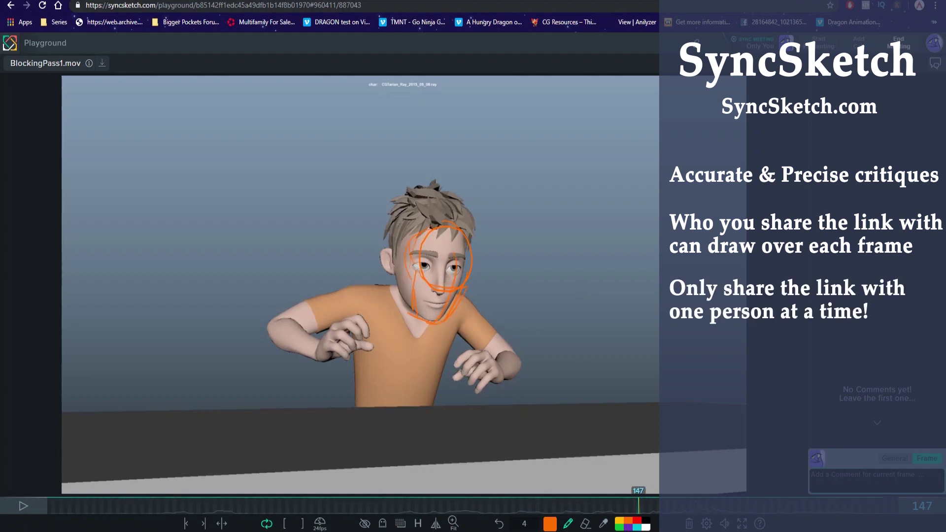
Step: Sketch orange strokes for the shoulder line, right arm and left hand toward the chest
left_click_drag(409, 277, 303, 320)
left_click_drag(482, 283, 520, 346)
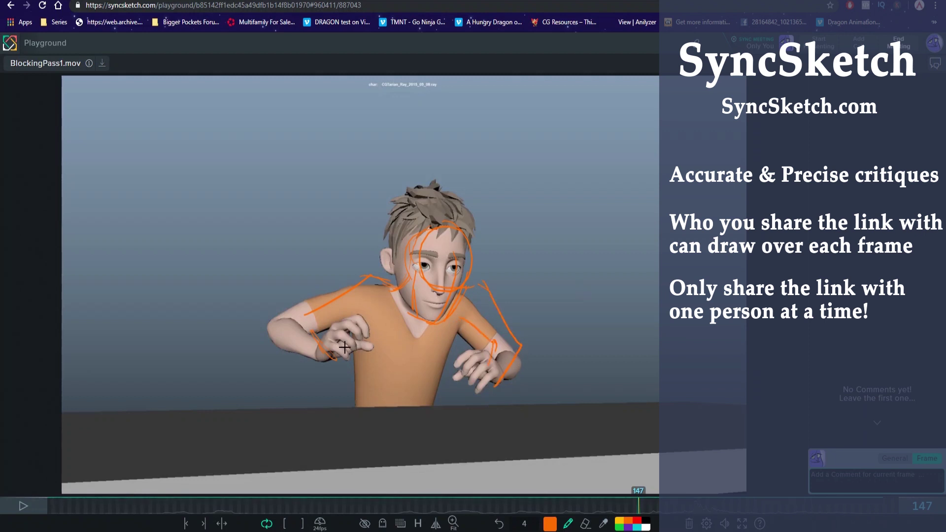
left_click_drag(346, 324, 385, 311)
left_click_drag(332, 327, 376, 377)
left_click_drag(327, 357, 373, 378)
Step: Add orange strokes under the right hand, across the chest, down the torso and over the fingers
left_click_drag(499, 372, 469, 396)
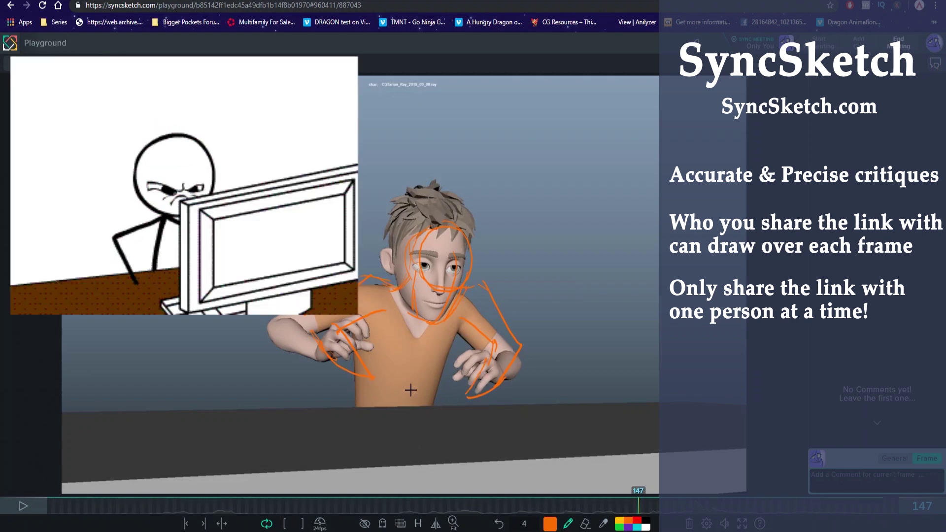
mouse_move(467, 320)
left_mouse_down()
mouse_move(391, 367)
mouse_move(432, 417)
left_mouse_up()
left_click_drag(348, 367, 352, 409)
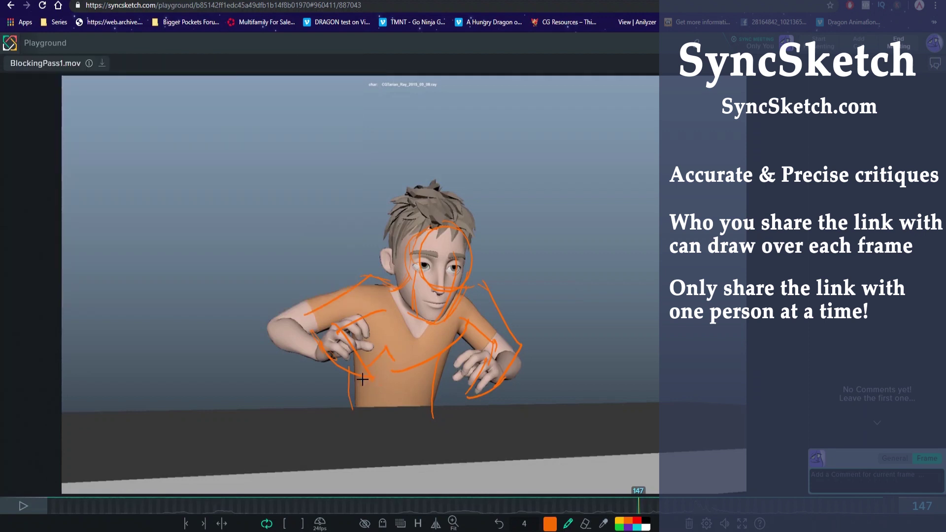
left_click_drag(474, 380, 451, 382)
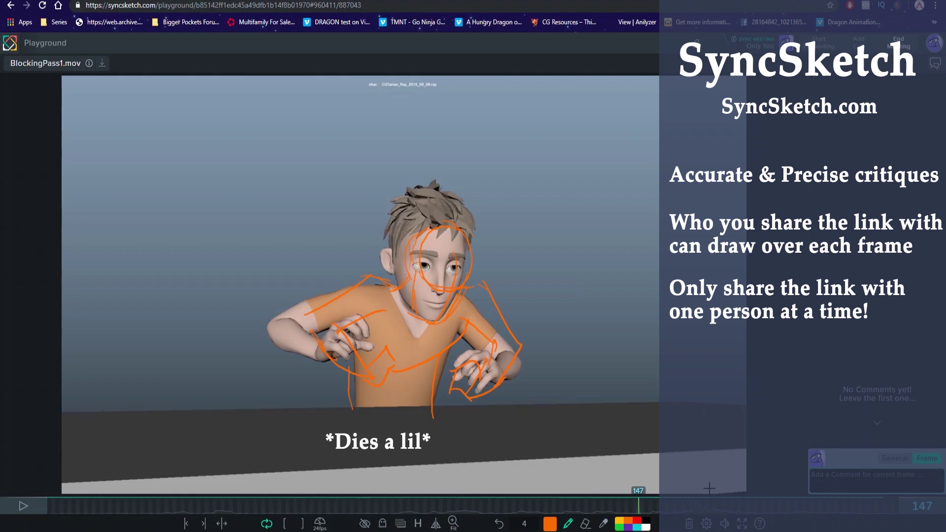
Step: Try a red chest stroke, undo it, then draw a cyan stroke on the left arm
left_click(635, 521)
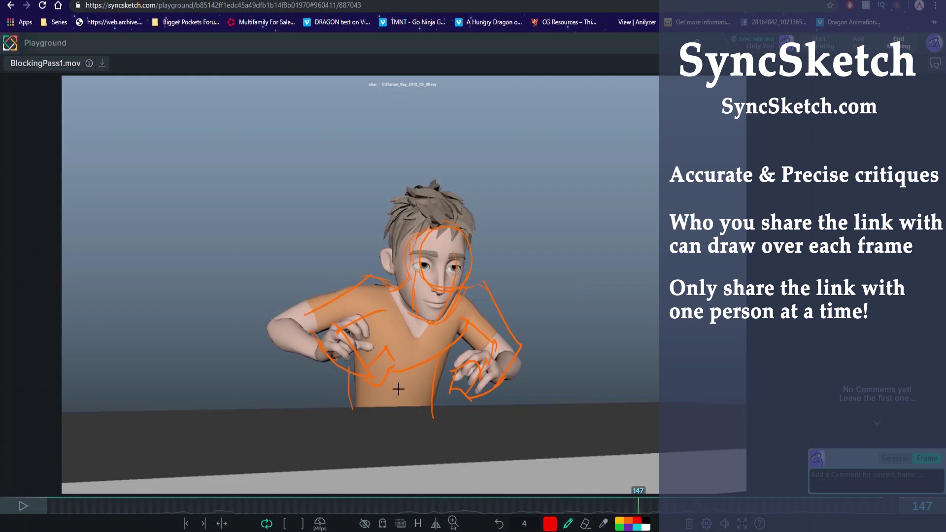
mouse_move(399, 389)
left_mouse_down()
mouse_move(388, 364)
mouse_move(412, 316)
left_mouse_up()
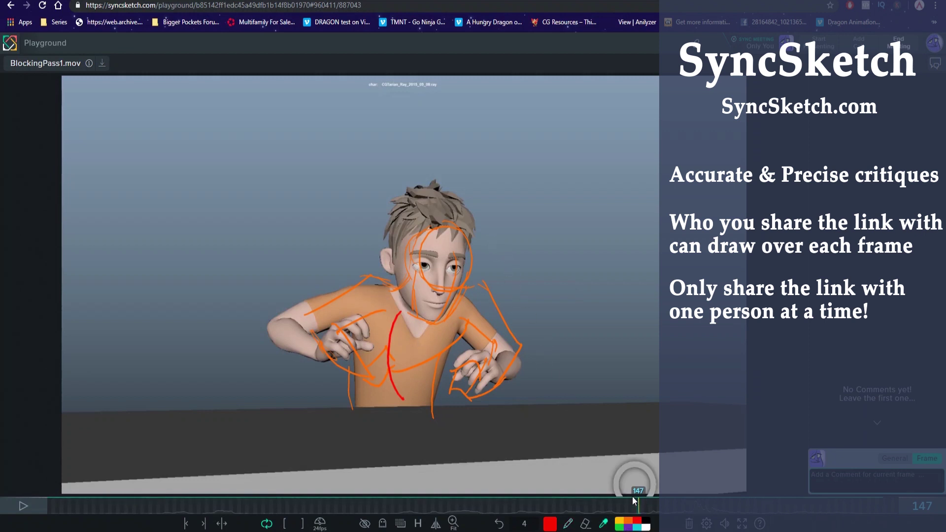
key("ctrl+z")
left_click(637, 527)
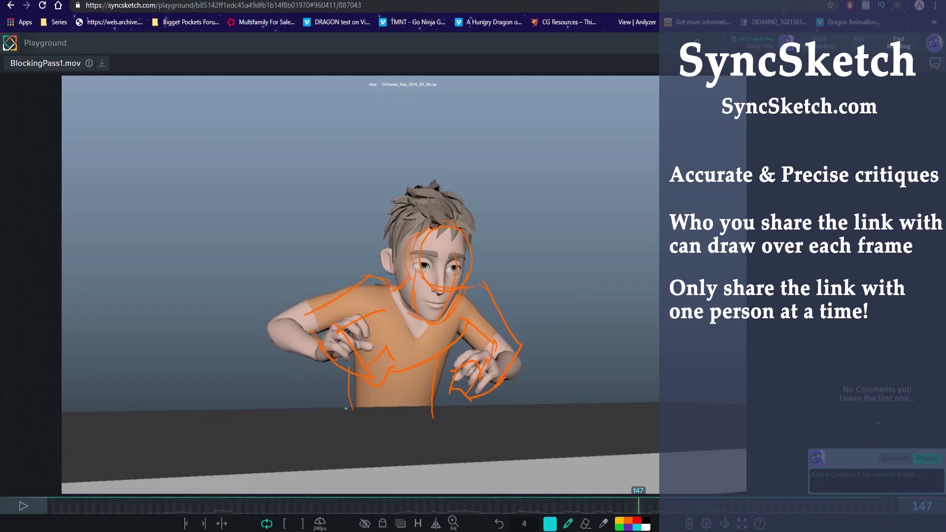
left_click_drag(345, 410, 348, 331)
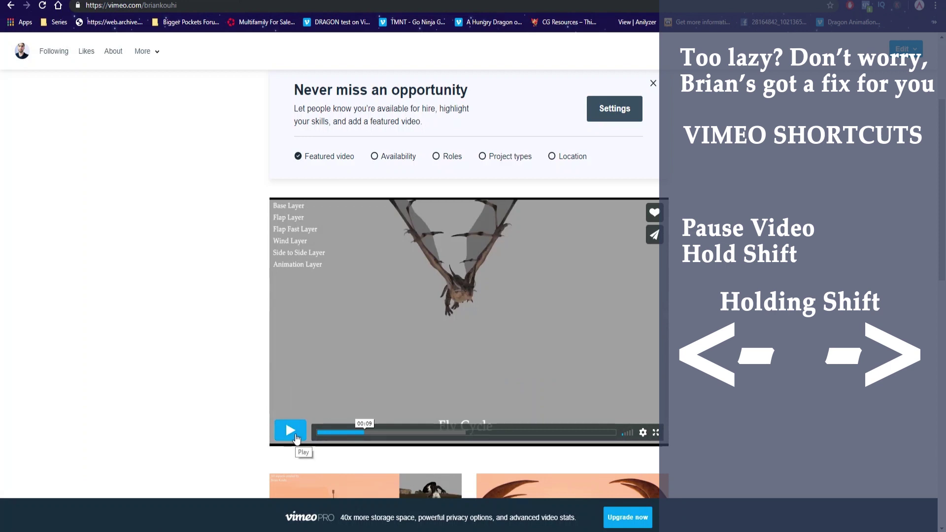
Step: Pause the Fly Cycle video and step it forward six frames with Shift+Right to 00:10
left_click(296, 438)
left_click(295, 439)
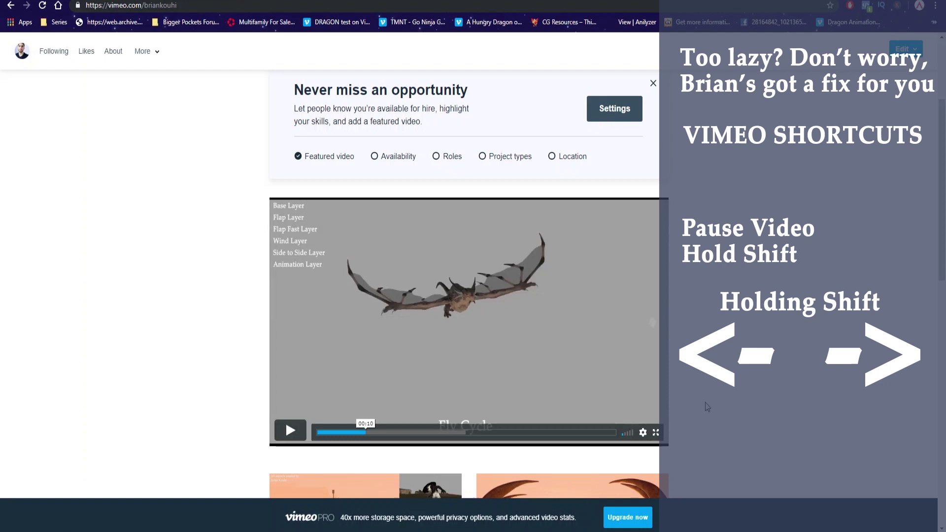
key("shift+Right")
key("shift+Right")
key("shift+Right")
key("shift+Right")
key("shift+Right")
key("shift+Right")
key("shift+Right")
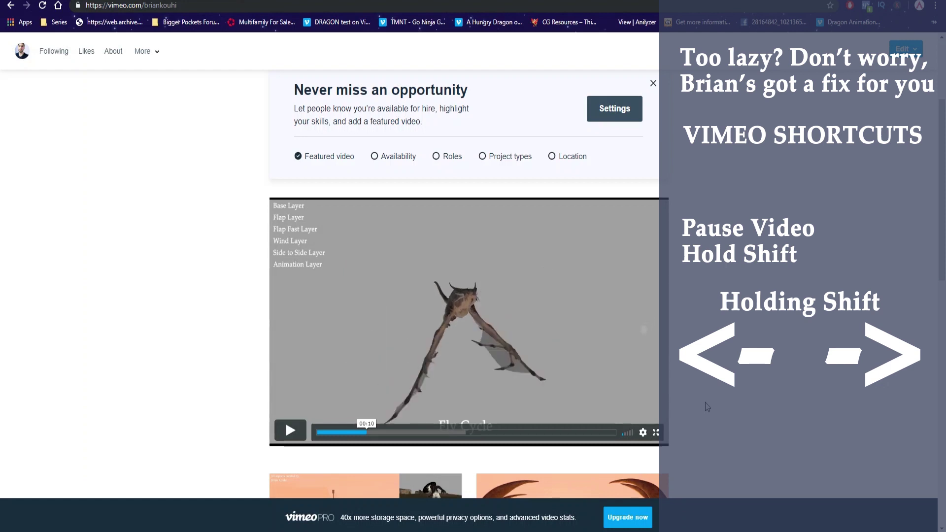
key("shift+Right")
key("shift+Right")
key("shift+Right")
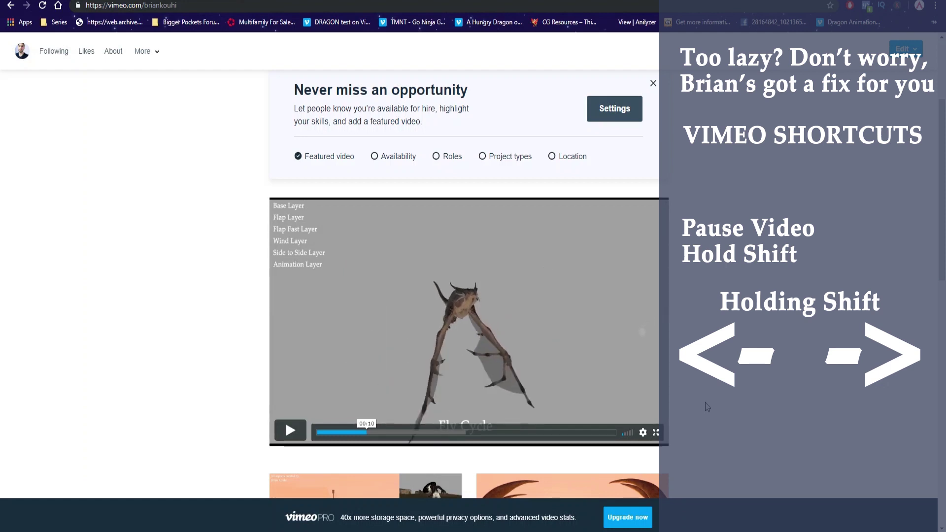
key("shift+Right")
key("shift+Right")
key("shift+Right")
key("shift+Right")
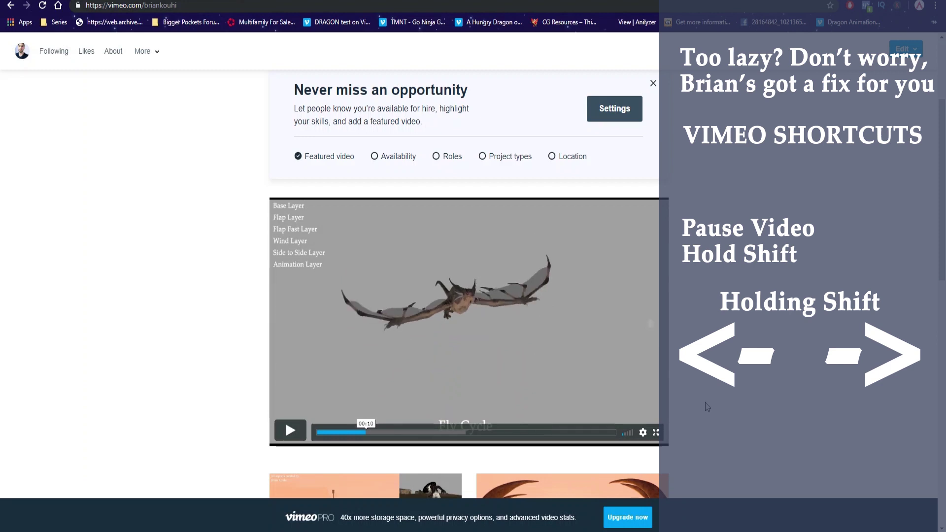
key("shift+Right")
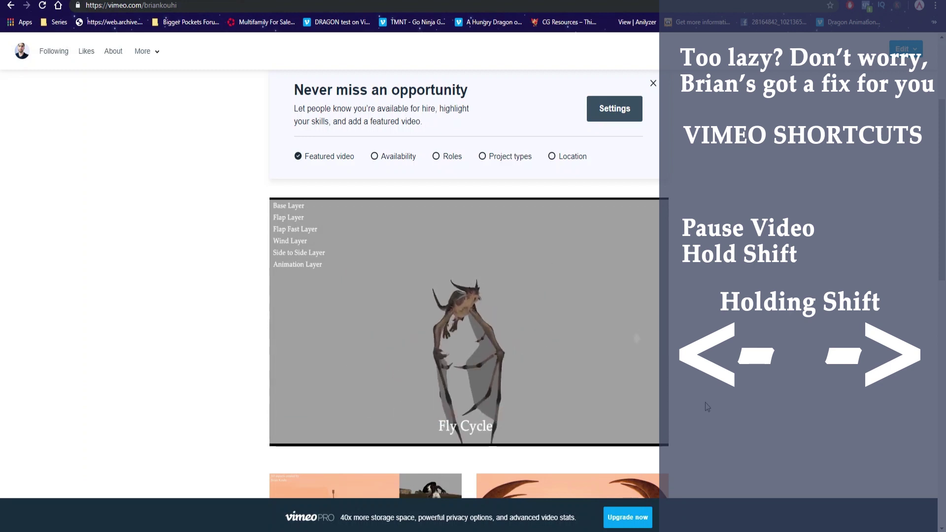
key("shift+Right")
key("shift+Right")
key("shift+Right")
key("shift+Right")
key("shift+Right")
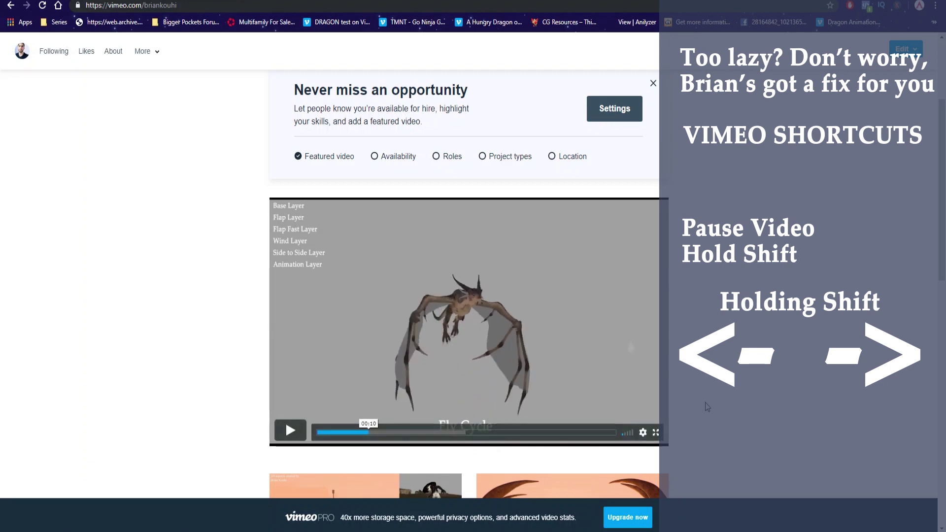
key("shift+Right")
key("shift+Right")
key("shift+Right")
key("shift+Right")
key("shift+Right")
key("shift+Right")
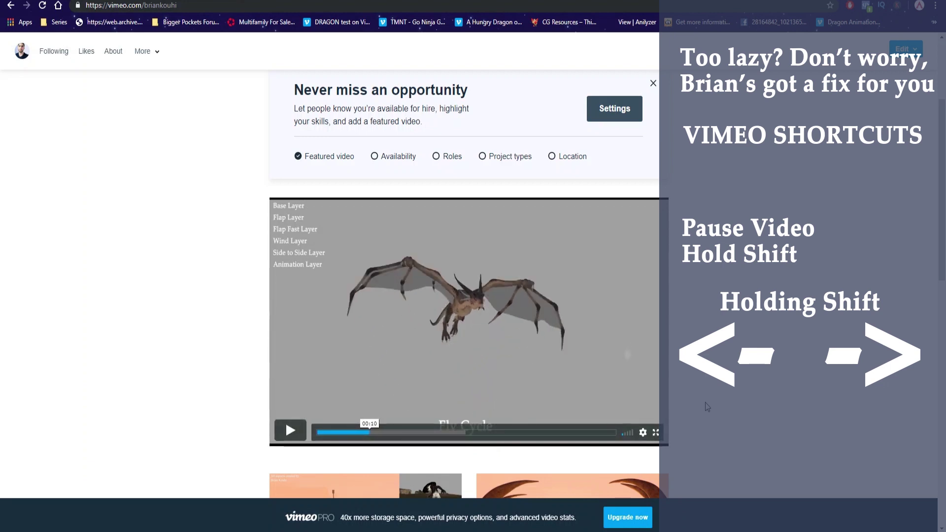